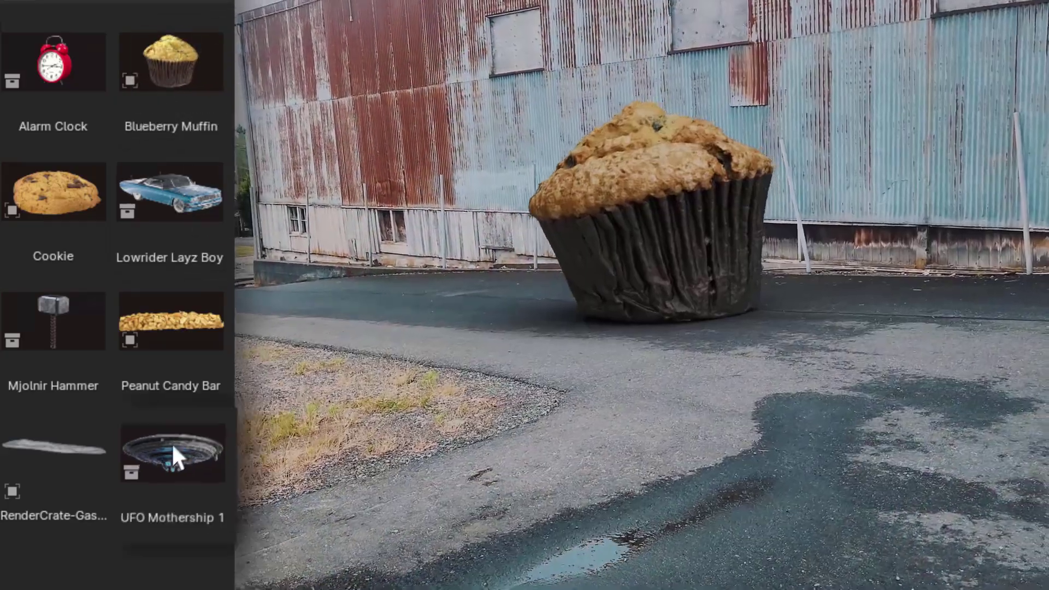
# - Drop the UFO Mothership 1 asset onto the muffin, then replace it with the Alarm Clock asset
pyautogui.moveTo(174, 457); pyautogui.dragTo(705, 169)
pyautogui.moveTo(53, 61); pyautogui.dragTo(678, 202)
pyautogui.moveTo(54, 448); pyautogui.dragTo(671, 313)
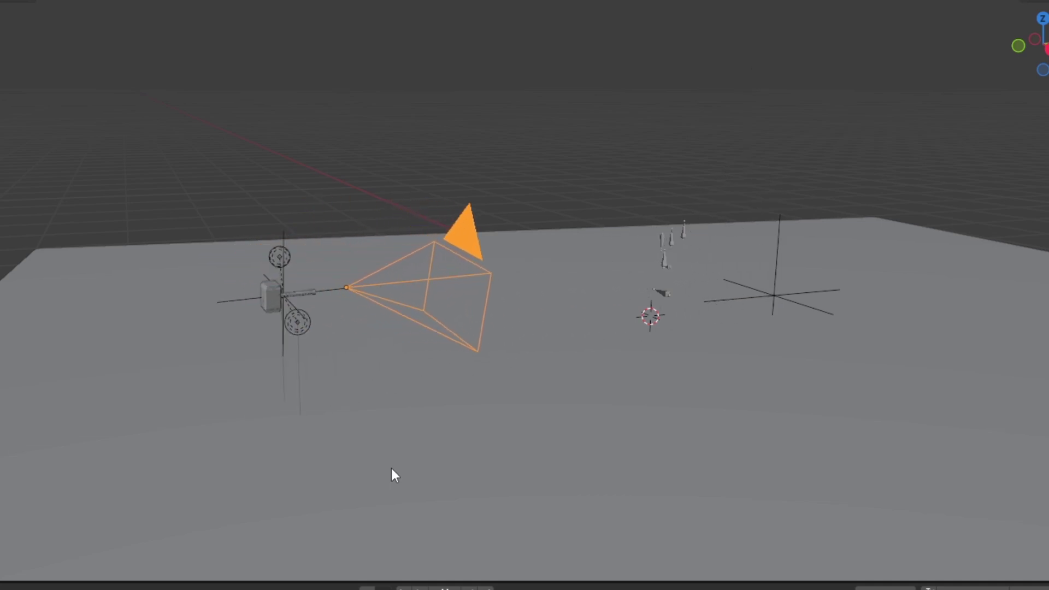
pyautogui.press('space')
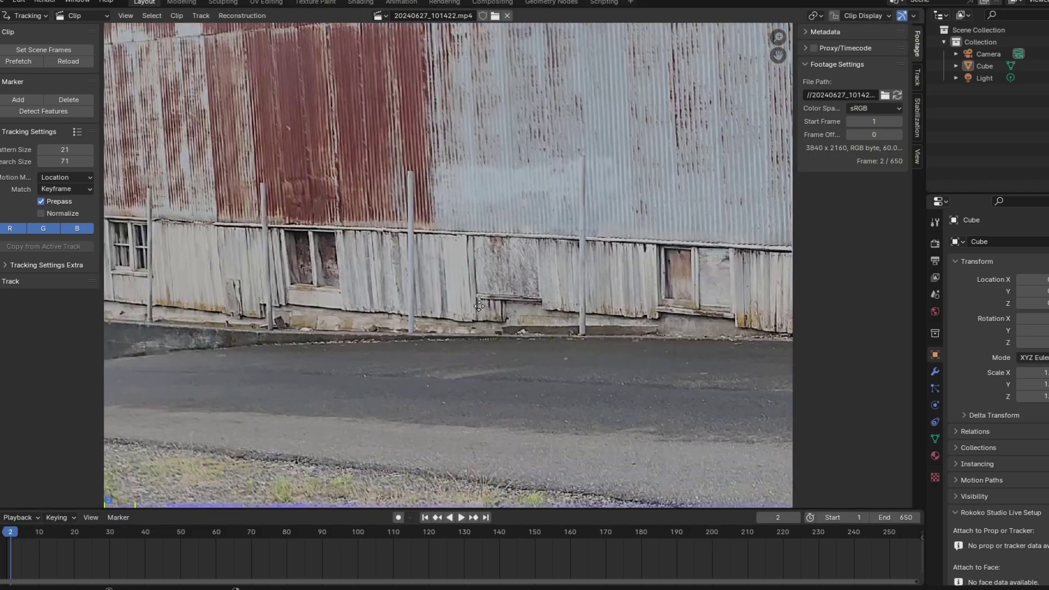
pyautogui.scroll(6, 352, 385)
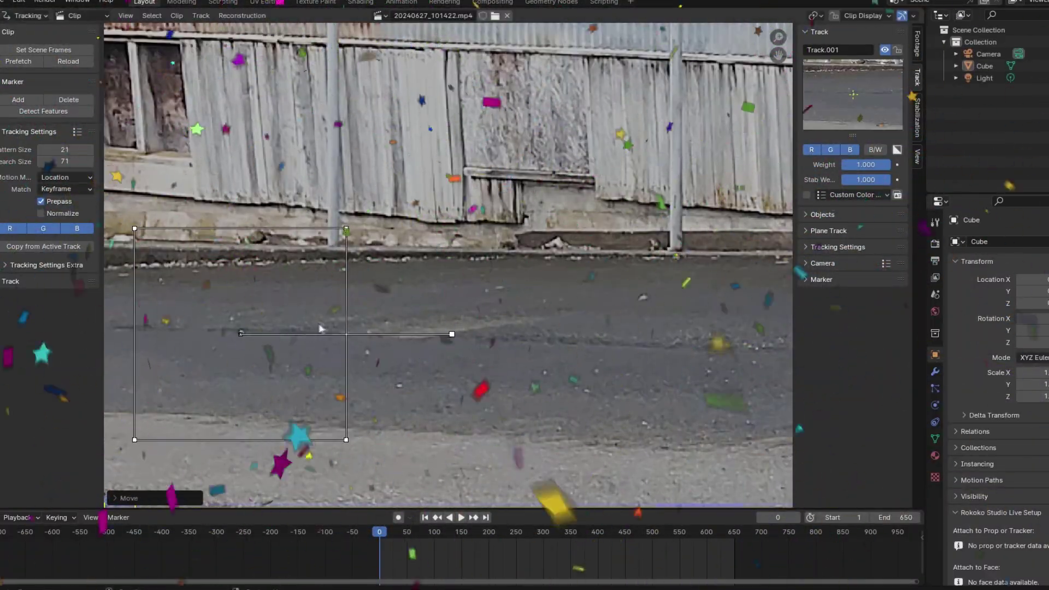
# - Resize the first tracking marker's area on the shed wall
pyautogui.scroll(-5, 320, 328)
pyautogui.press('s')
pyautogui.click(457, 278)
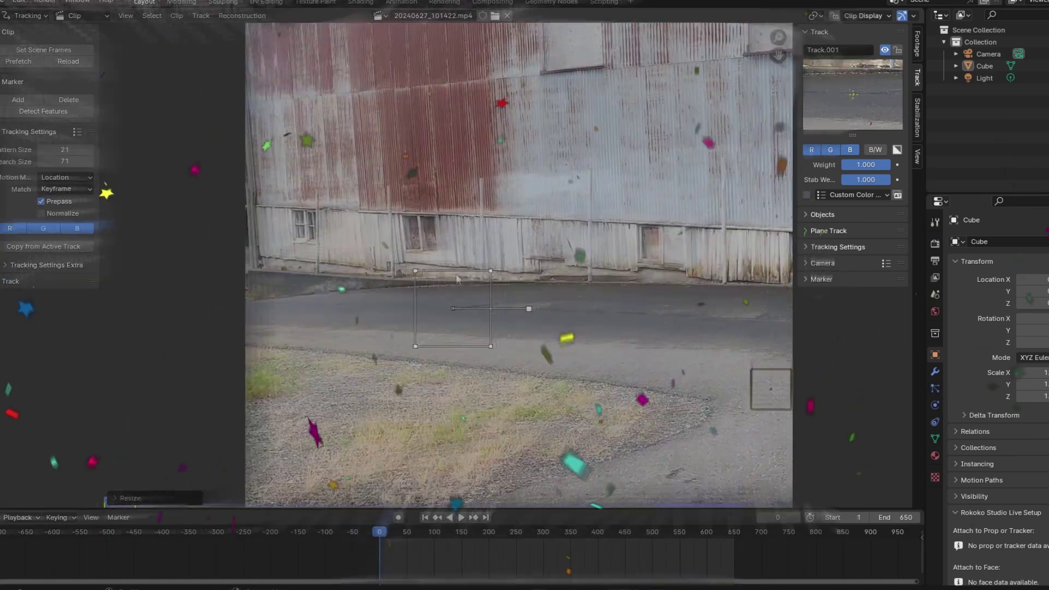
# - Add a tracking marker on the asphalt and scale its area
pyautogui.scroll(-2, 456, 278)
pyautogui.scroll(6, 503, 344)
pyautogui.keyDown('ctrl'); pyautogui.click(502, 344); pyautogui.keyUp('ctrl')
pyautogui.press('s')
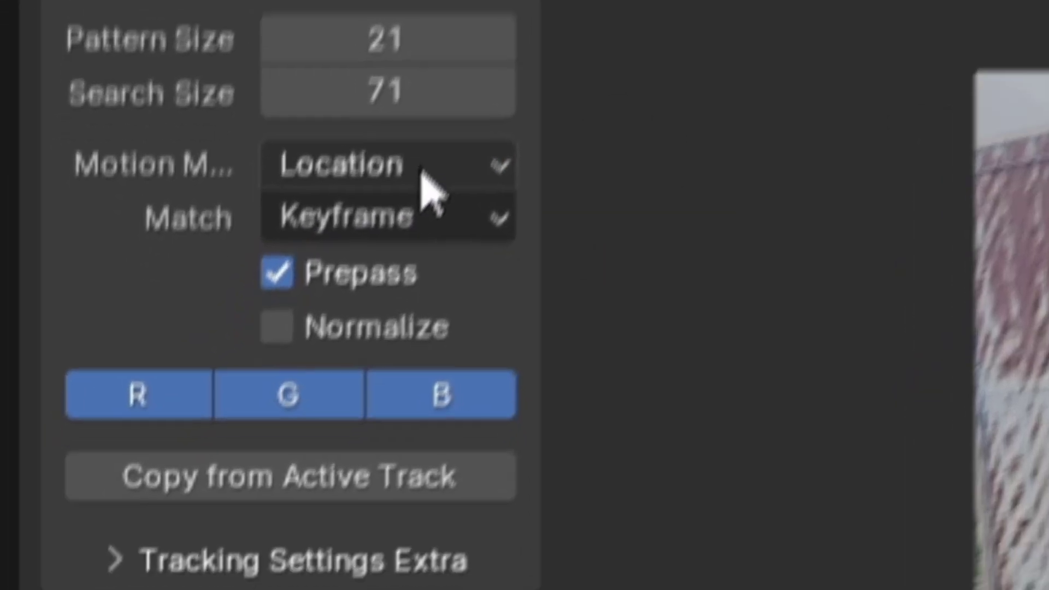
# - Change the Tracking Settings motion model from Location to Affine
pyautogui.click(423, 174)
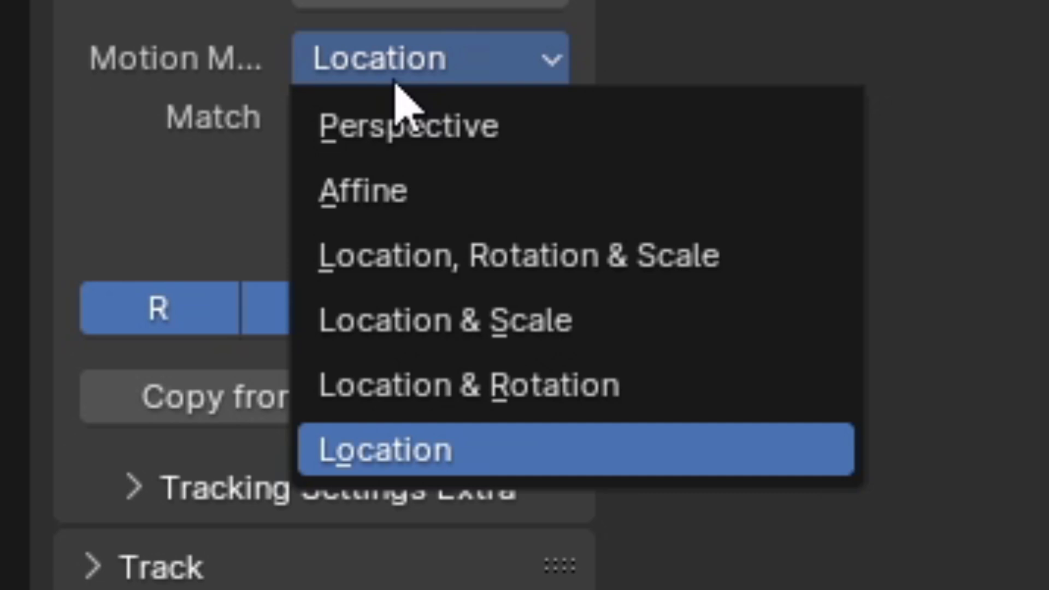
pyautogui.click(413, 199)
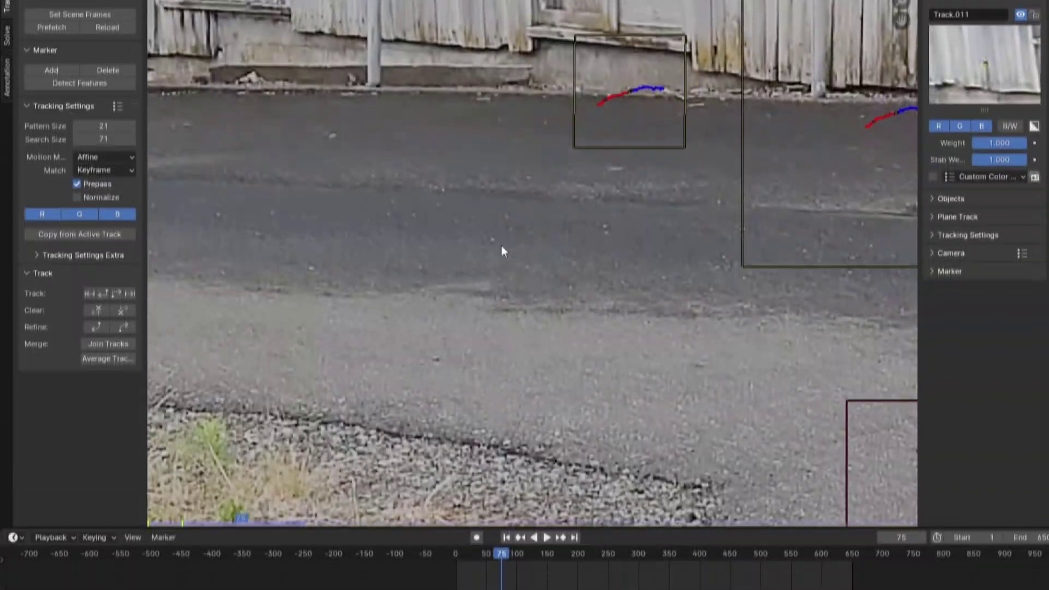
# - Add one more marker on the asphalt and run Track Markers Forward through the clip
pyautogui.moveTo(478, 223); pyautogui.dragTo(344, 224, button='middle')
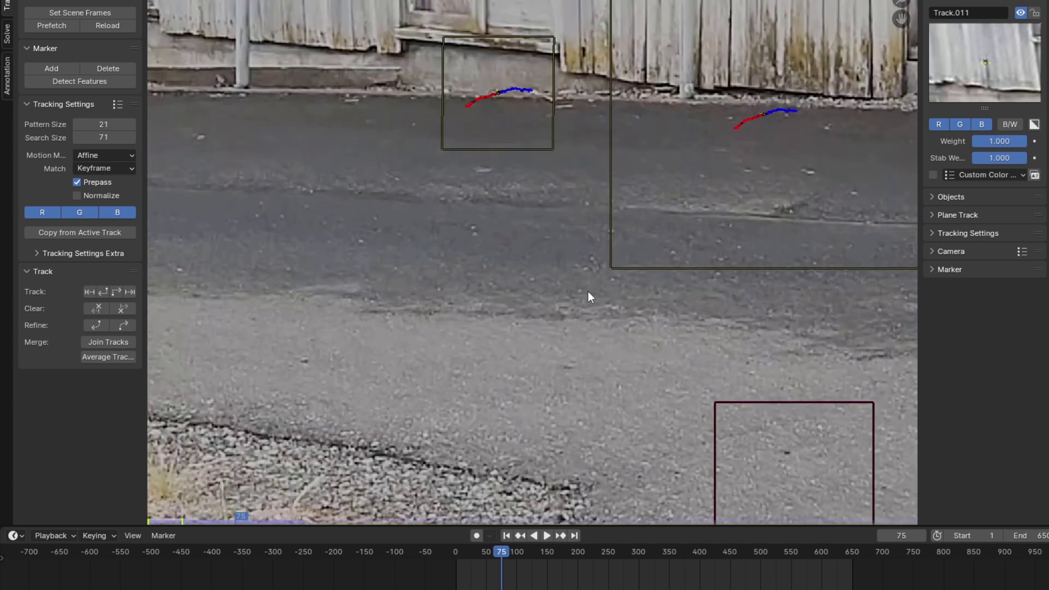
pyautogui.scroll(1, 486, 306)
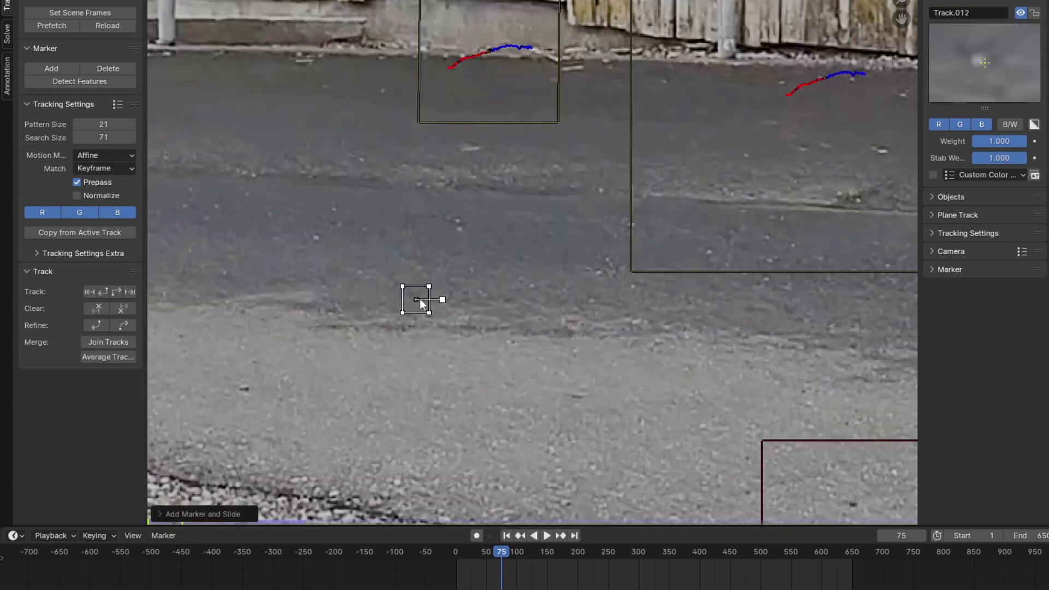
pyautogui.scroll(-5, 546, 273)
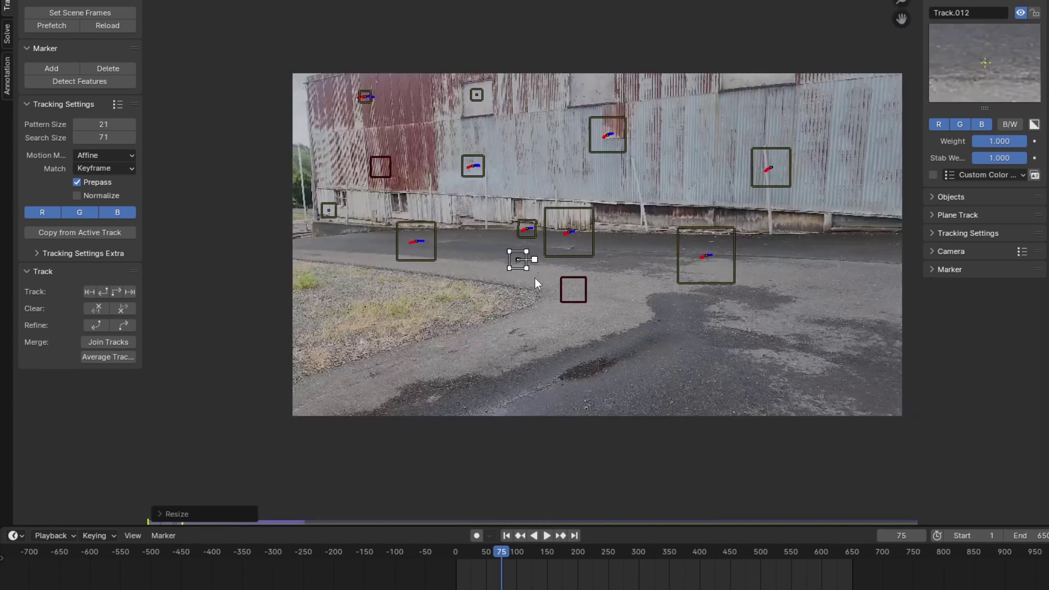
pyautogui.keyDown('ctrl'); pyautogui.click(520, 258); pyautogui.keyUp('ctrl')
pyautogui.click(117, 292)
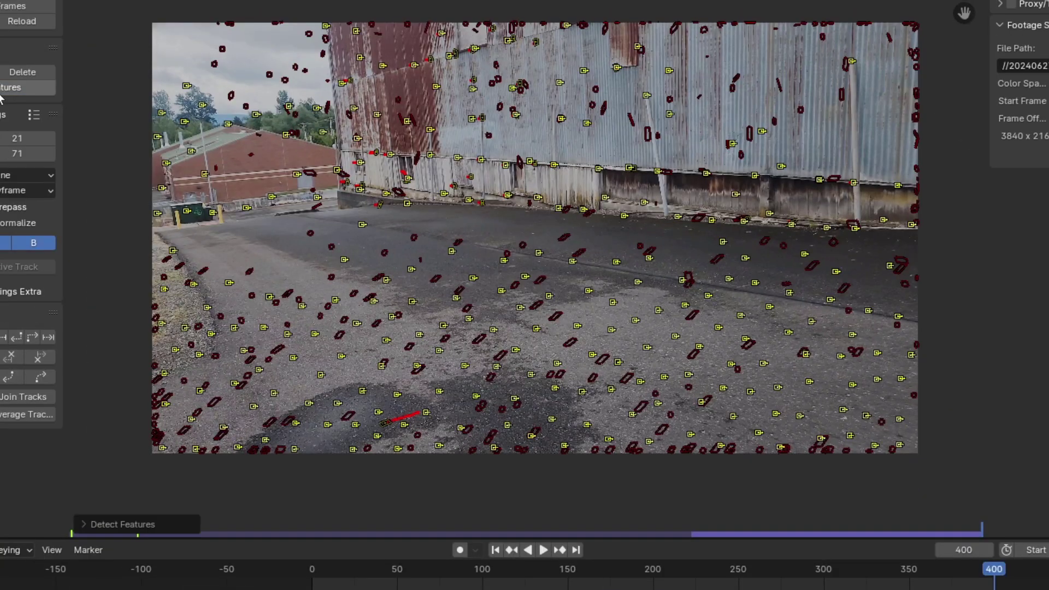
# - Track all the detected feature markers backward from frame 400
pyautogui.click(20, 341)
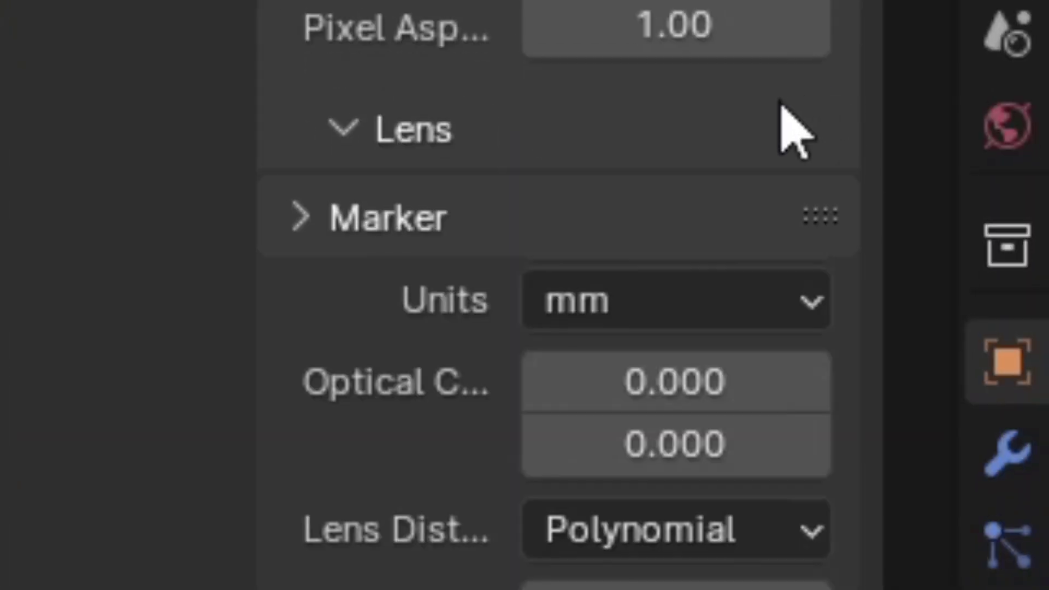
# - Scroll the camera's Lens settings to reveal the 24 mm Focal Length
pyautogui.scroll(-1, 861, 227)
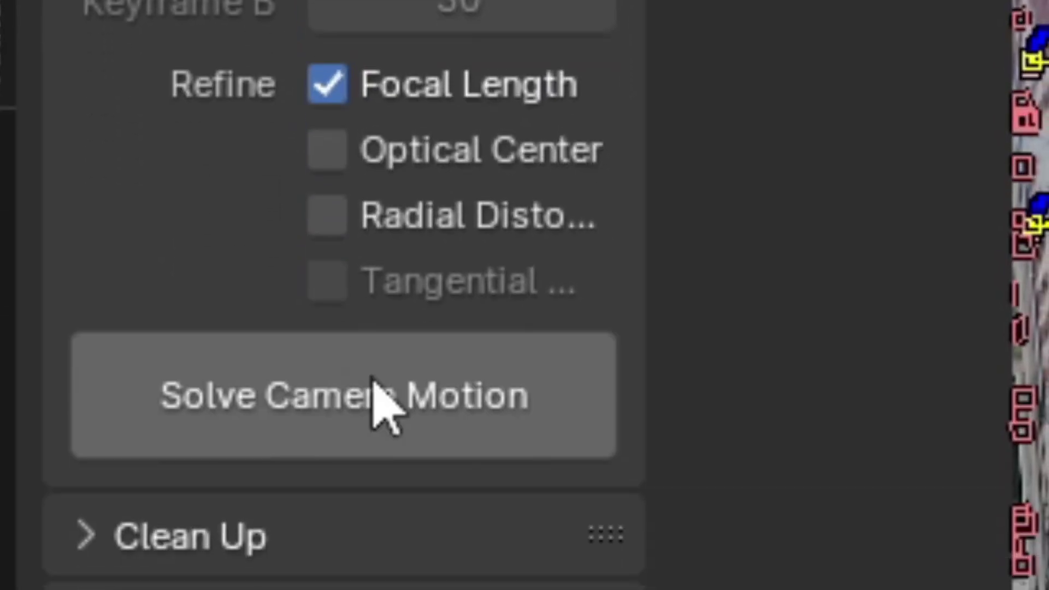
# - Run Solve Camera Motion with keyframes 1 and 30 and Refine Focal Length checked
pyautogui.click(375, 383)
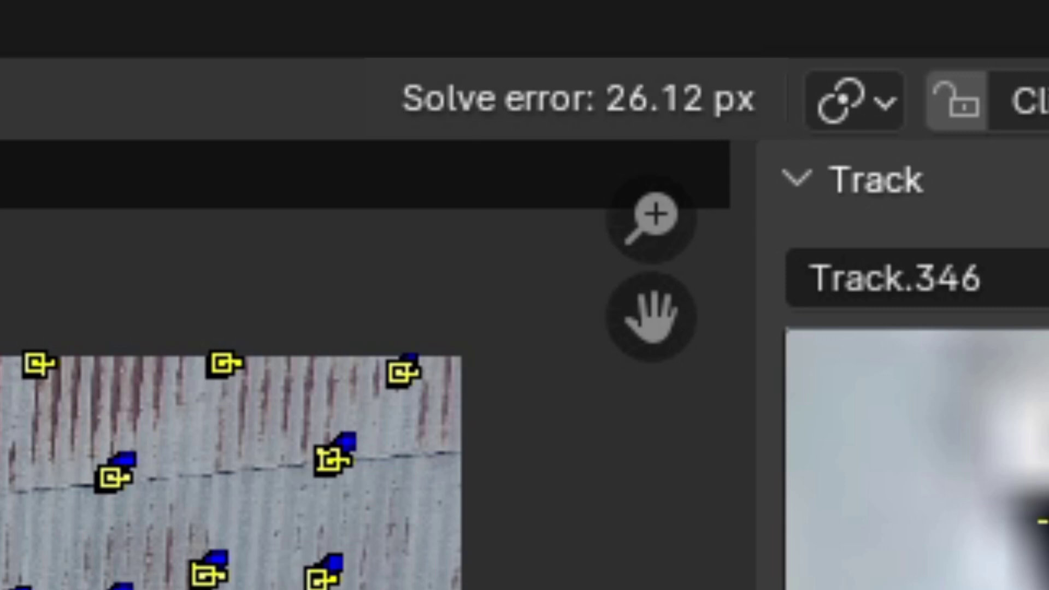
# - Expand the Clean Up panel in the Solve tab
pyautogui.click(100, 164)
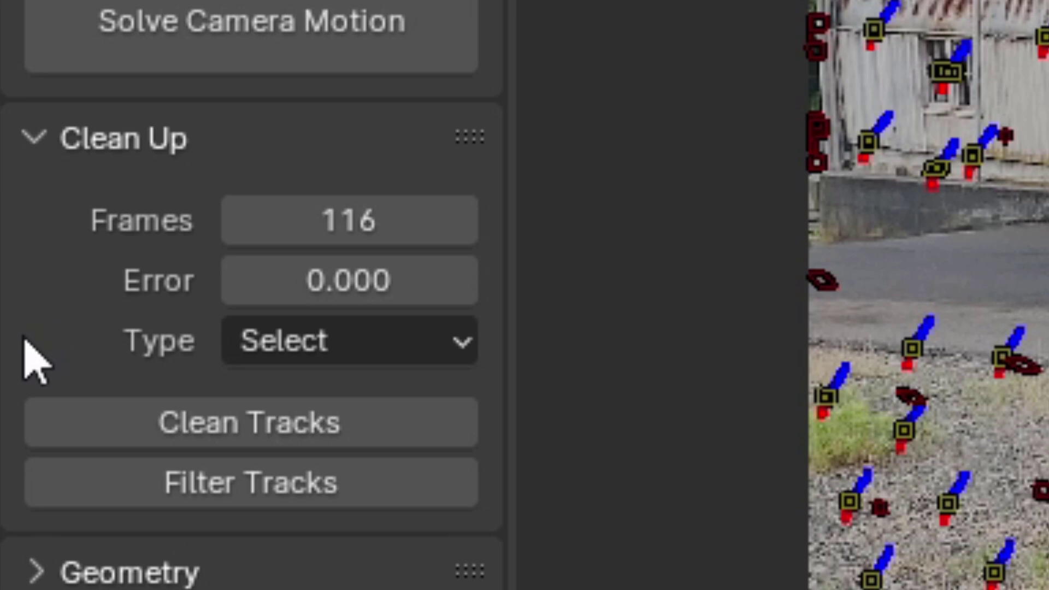
# - Enter 1 as the Clean Up error threshold
pyautogui.click(351, 286)
pyautogui.write('2')
pyautogui.press('BackSpace')
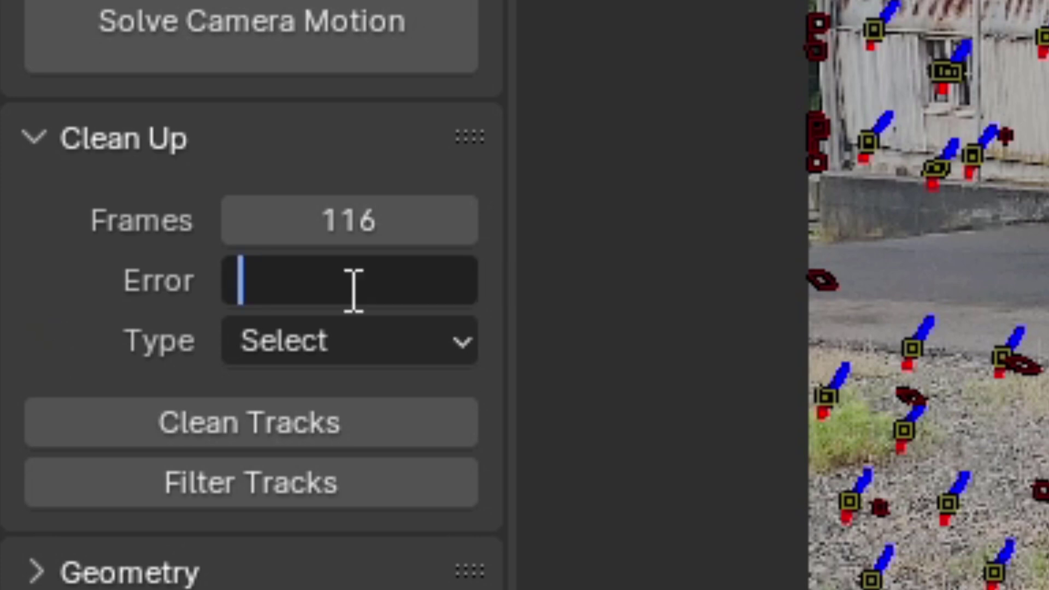
pyautogui.write('1')
pyautogui.press('Return')
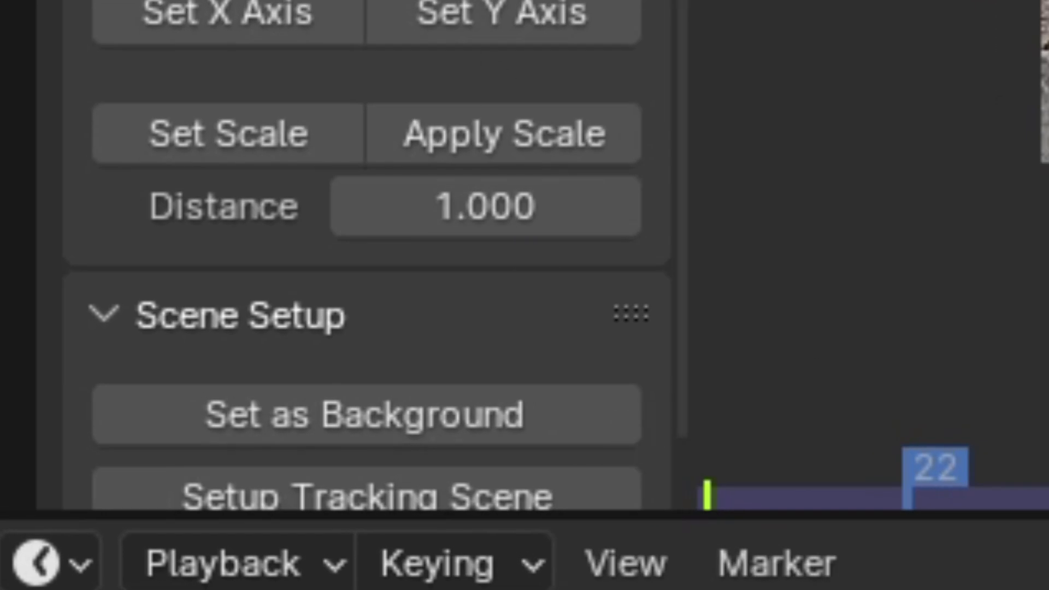
# - Set the footage as the camera background and run Setup Tracking Scene
pyautogui.scroll(-2, 628, 404)
pyautogui.click(577, 363)
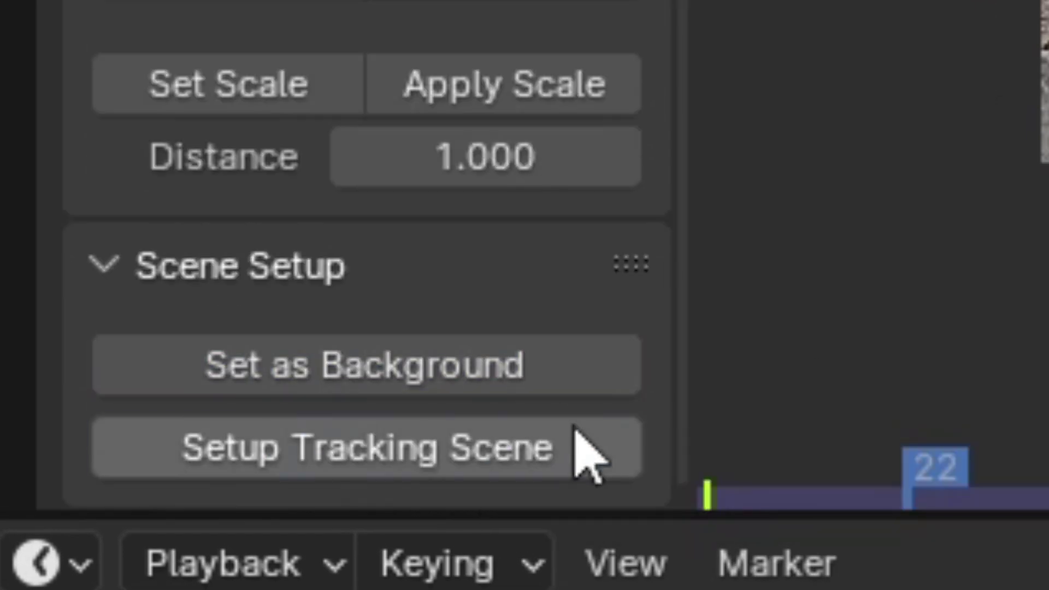
pyautogui.click(587, 450)
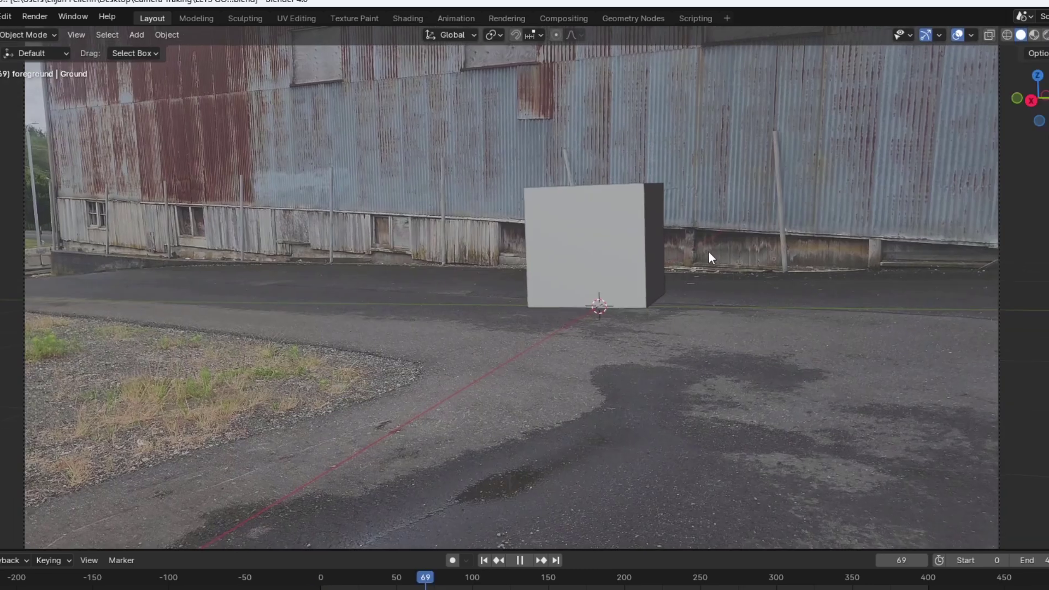
# - Move the scene light with G until the cube's shadow falls on the tracked ground
pyautogui.scroll(-3, 708, 251)
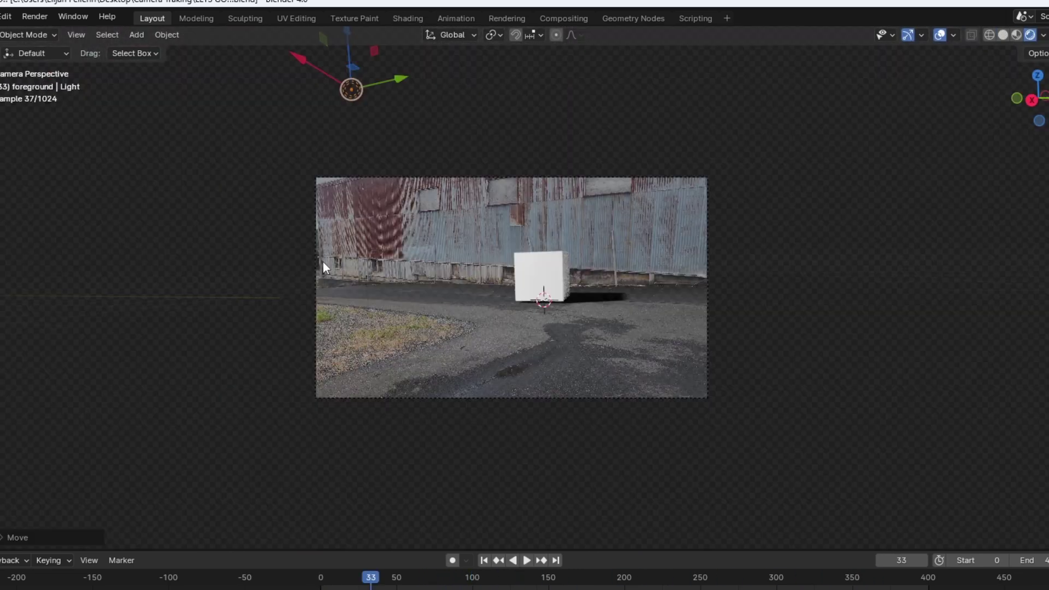
pyautogui.press('g')
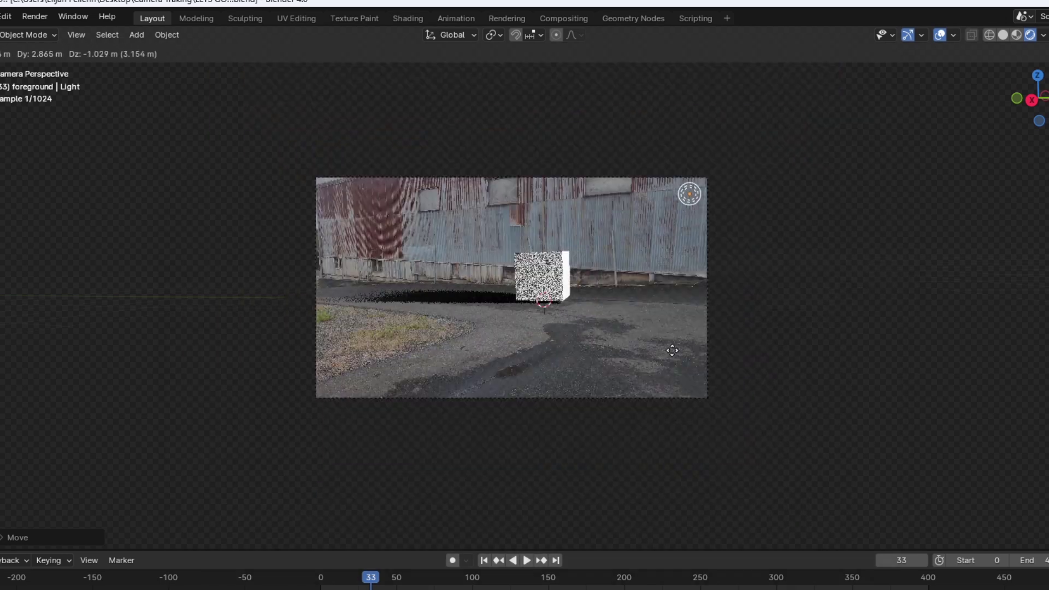
pyautogui.scroll(4, 963, 238)
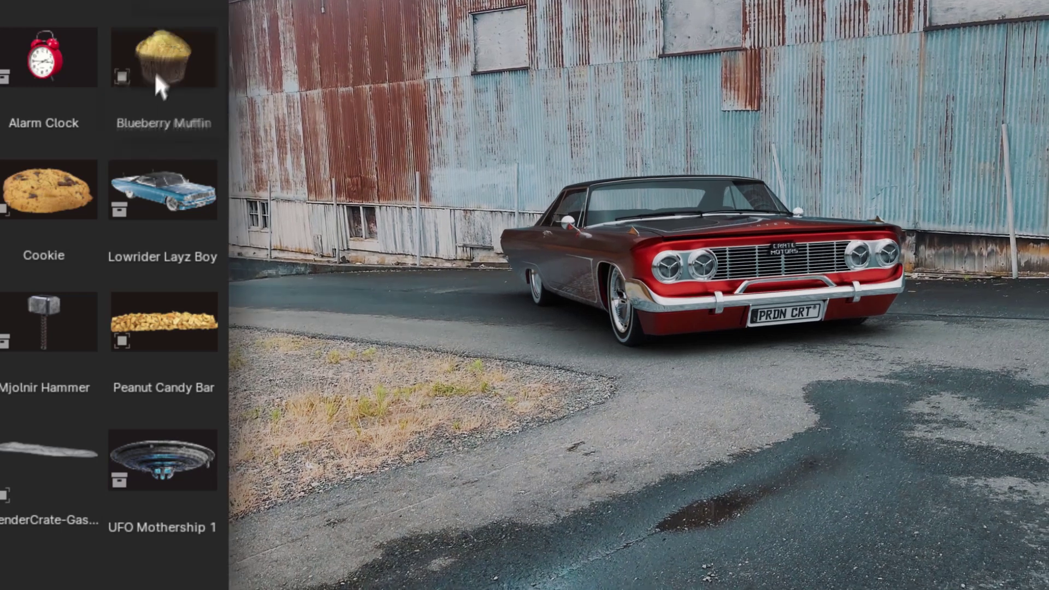
# - Drag an asset thumbnail from the RenderCrate library panel into the 3D viewport
pyautogui.moveTo(159, 84); pyautogui.dragTo(492, 174)
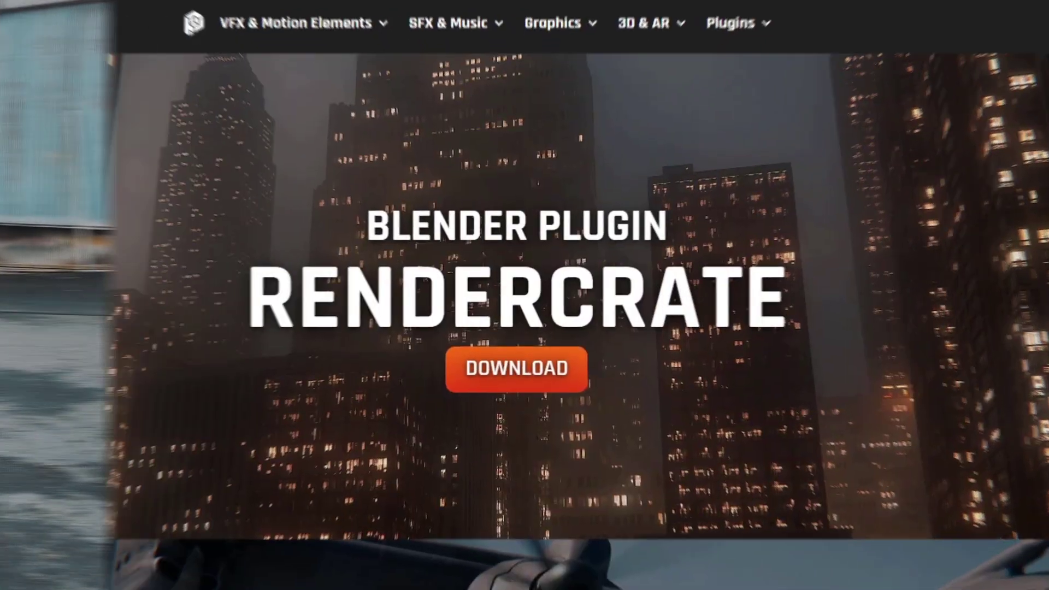